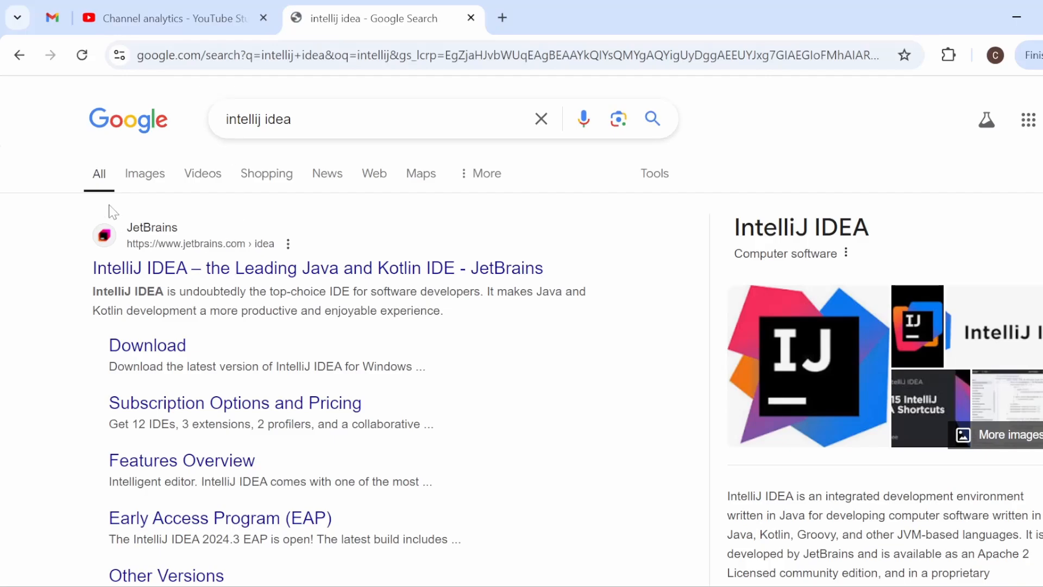
# Step: Open the JetBrains IntelliJ IDEA site from the search results, dismiss the cookie notice and go to the download page
pyautogui.click(207, 274)
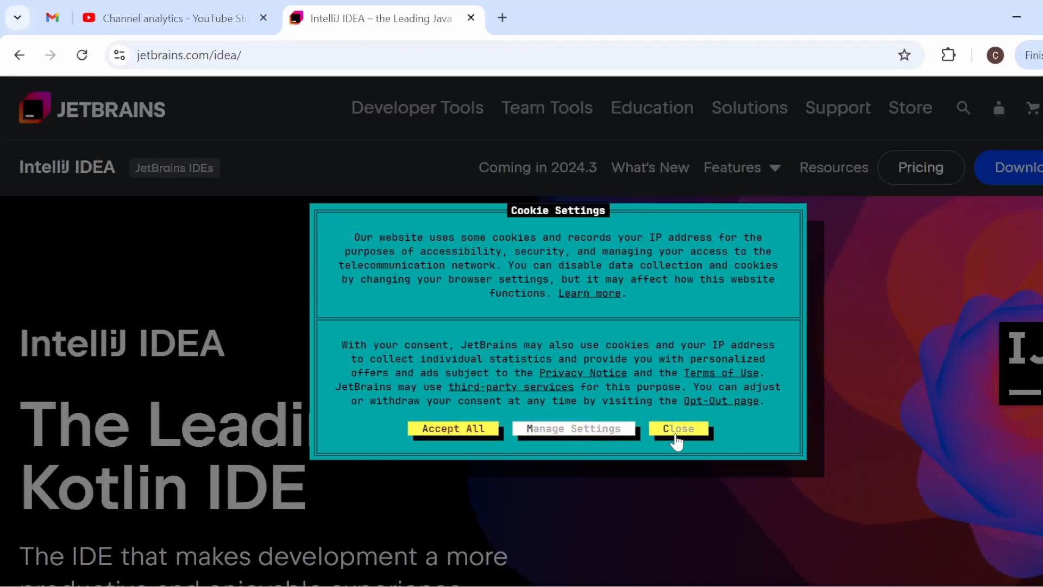
pyautogui.click(676, 436)
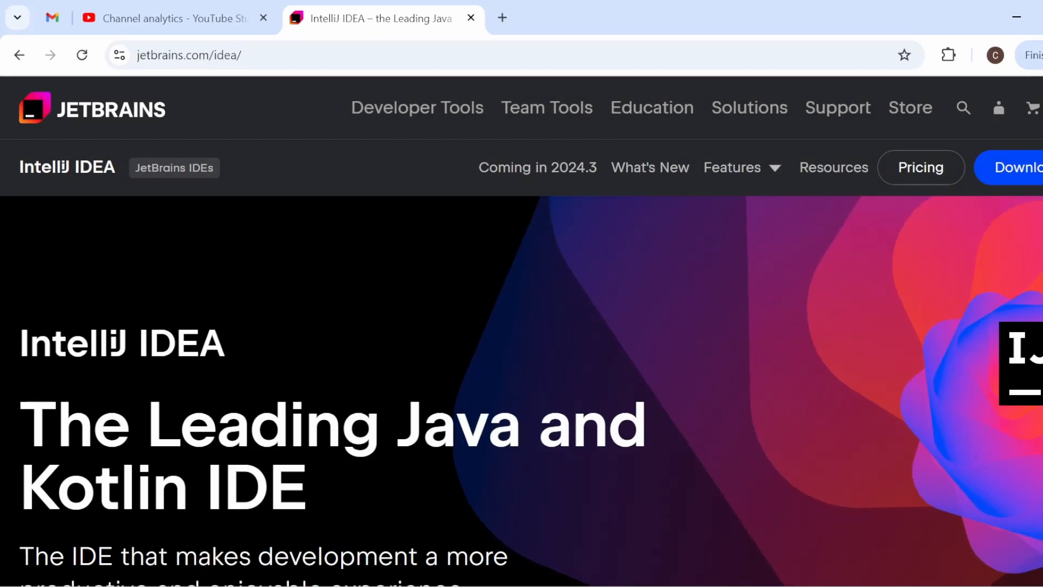
pyautogui.scroll(-5, 522, 325)
pyautogui.scroll(10, 521, 326)
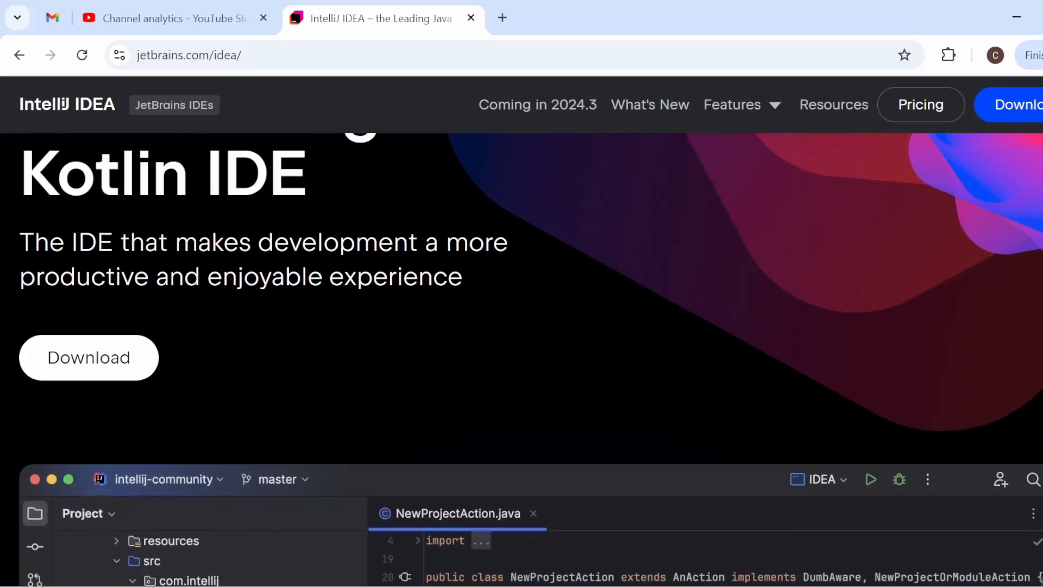
pyautogui.scroll(5, 521, 326)
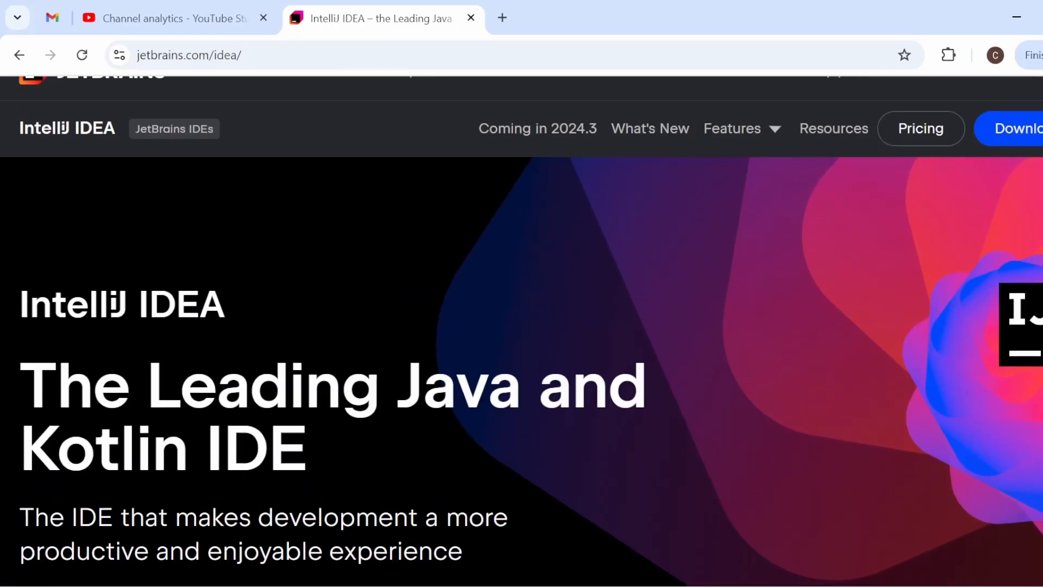
pyautogui.click(1022, 137)
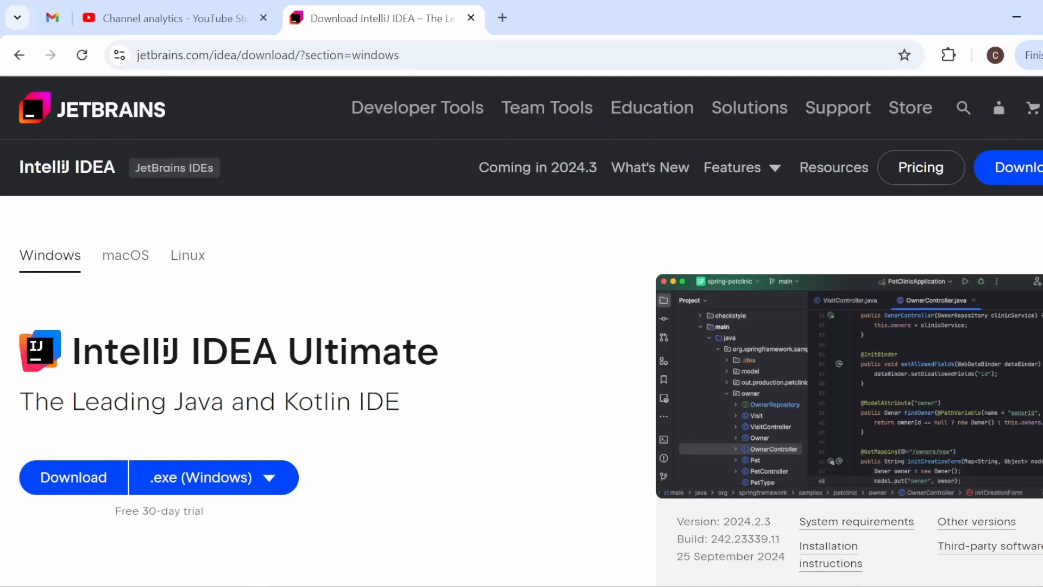
# Step: Download IntelliJ IDEA Community Edition as the .exe (Windows) installer
pyautogui.scroll(-3, 521, 326)
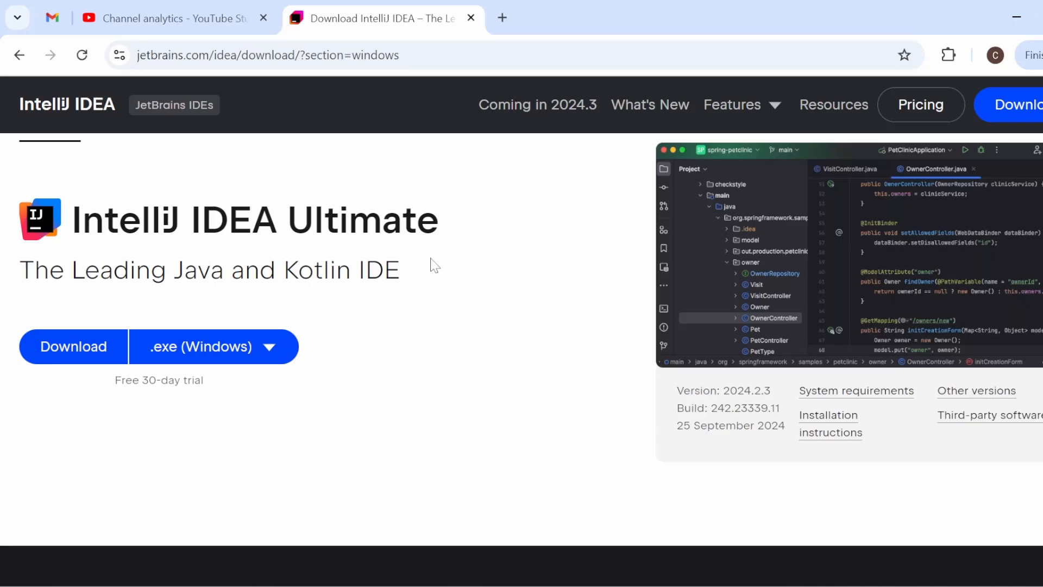
pyautogui.scroll(-10, 521, 326)
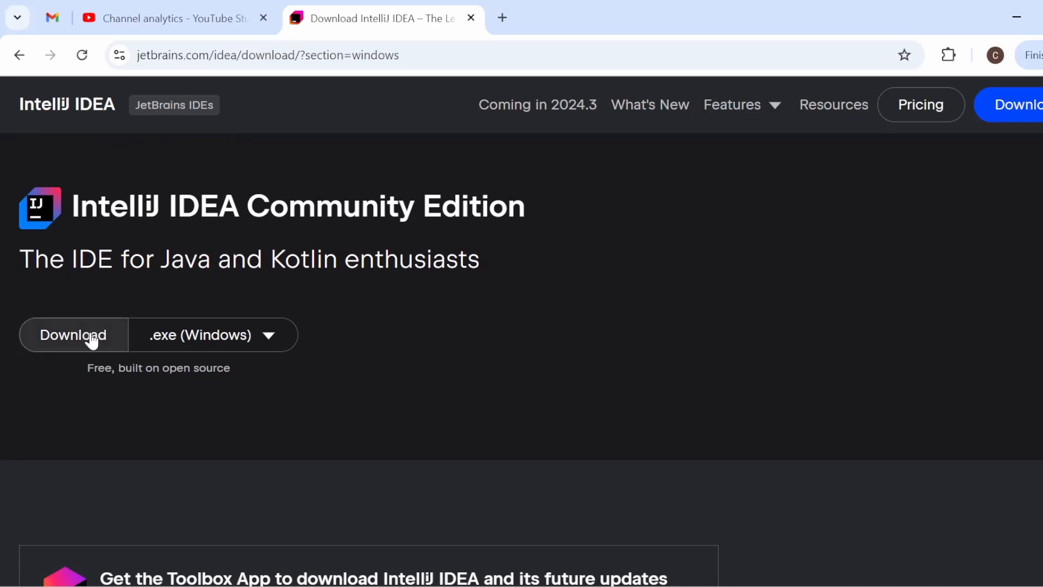
pyautogui.click(274, 342)
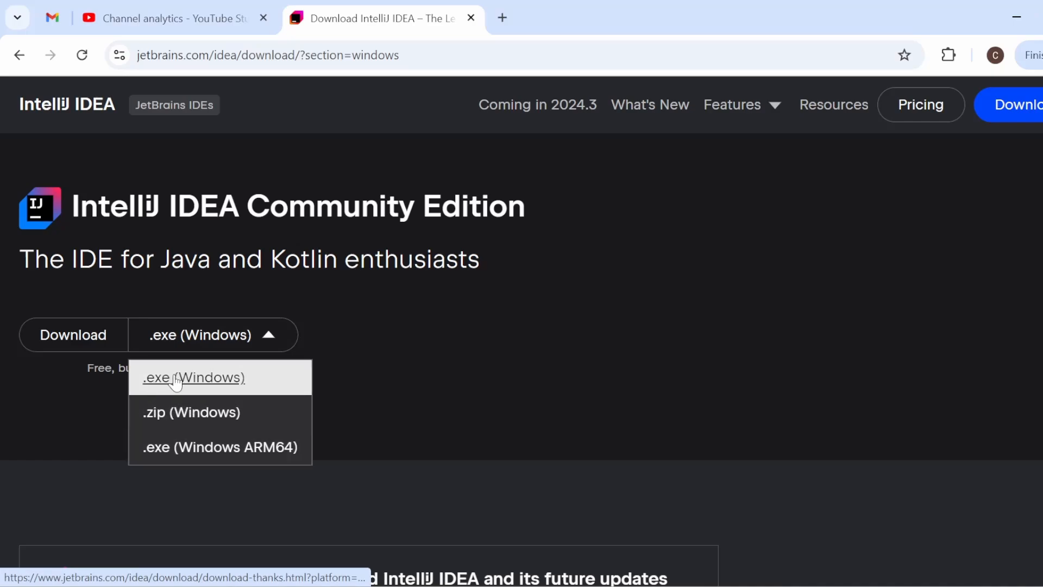
pyautogui.click(274, 337)
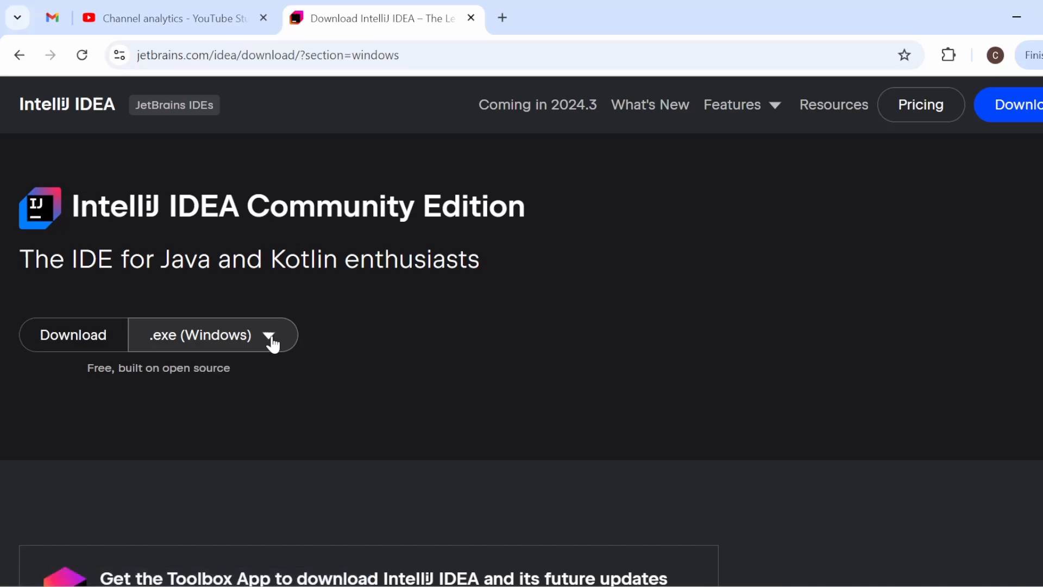
pyautogui.click(78, 348)
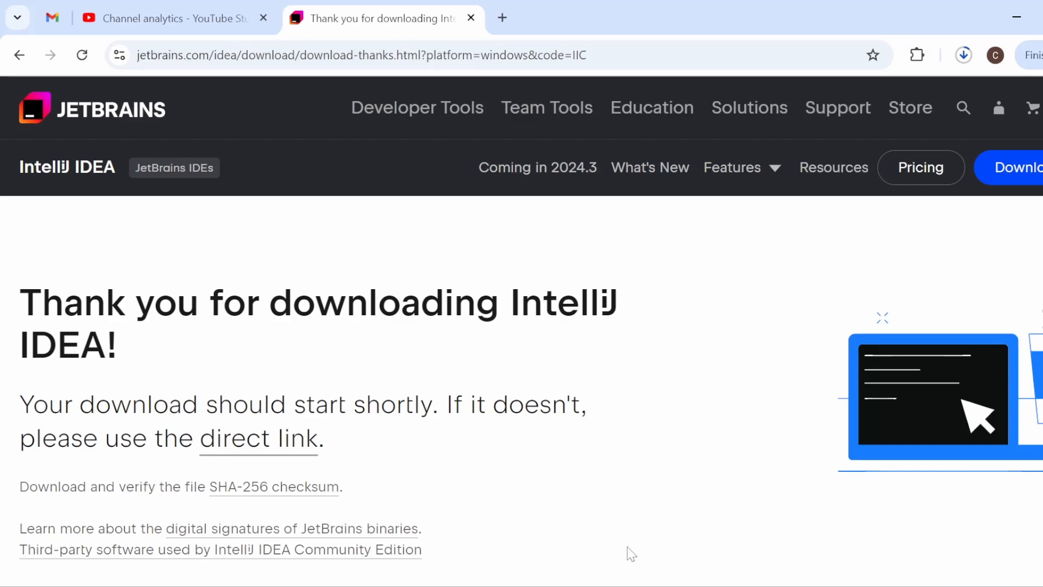
# Step: Check the browser's recent downloads, then switch to File Explorer's Downloads folder and launch the ideaIC-2024.2.3 installer
pyautogui.click(964, 56)
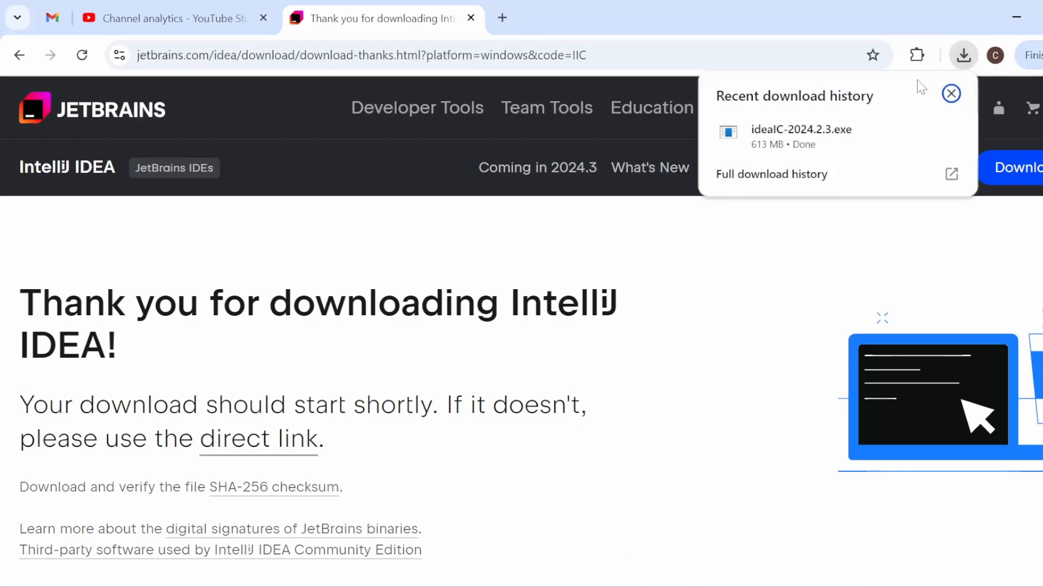
pyautogui.moveTo(768, 158)
pyautogui.click(424, 585)
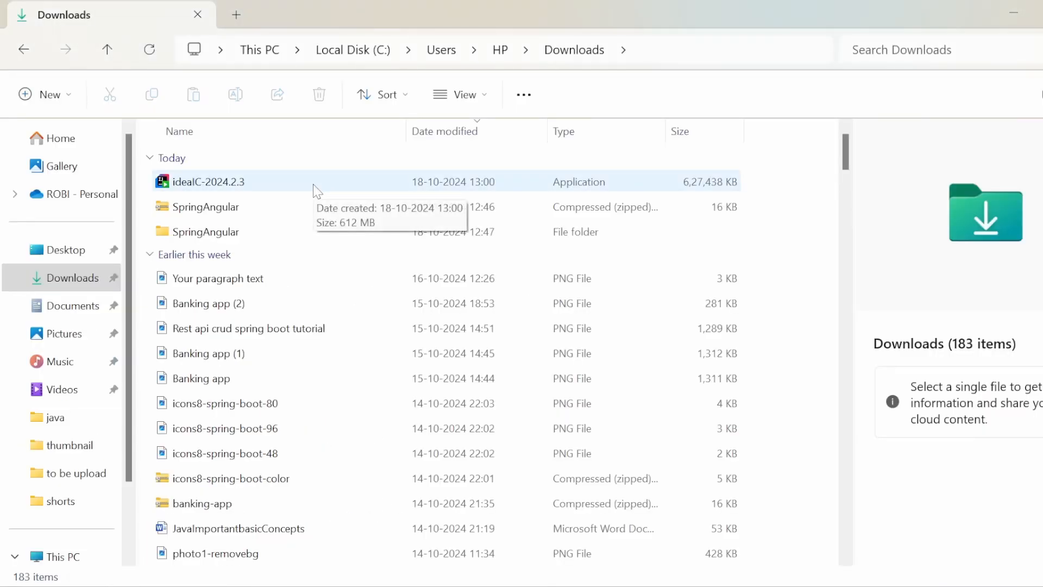
pyautogui.click(314, 185)
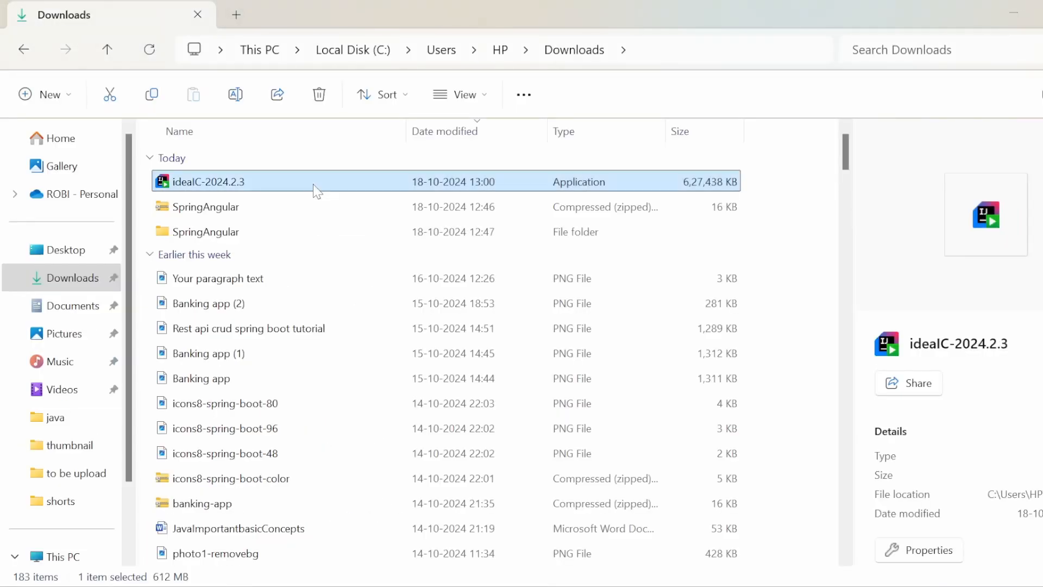
pyautogui.doubleClick(317, 190)
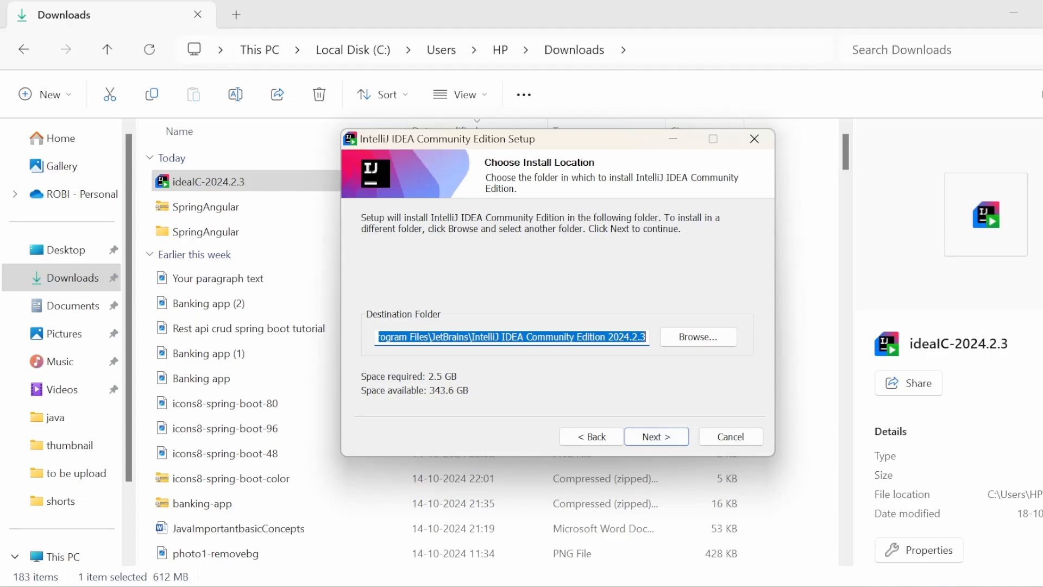
# Step: Install Community Edition in the default folder with a desktop shortcut and the JetBrains Start Menu folder, and finish setup with the IDE set to run
pyautogui.click(667, 443)
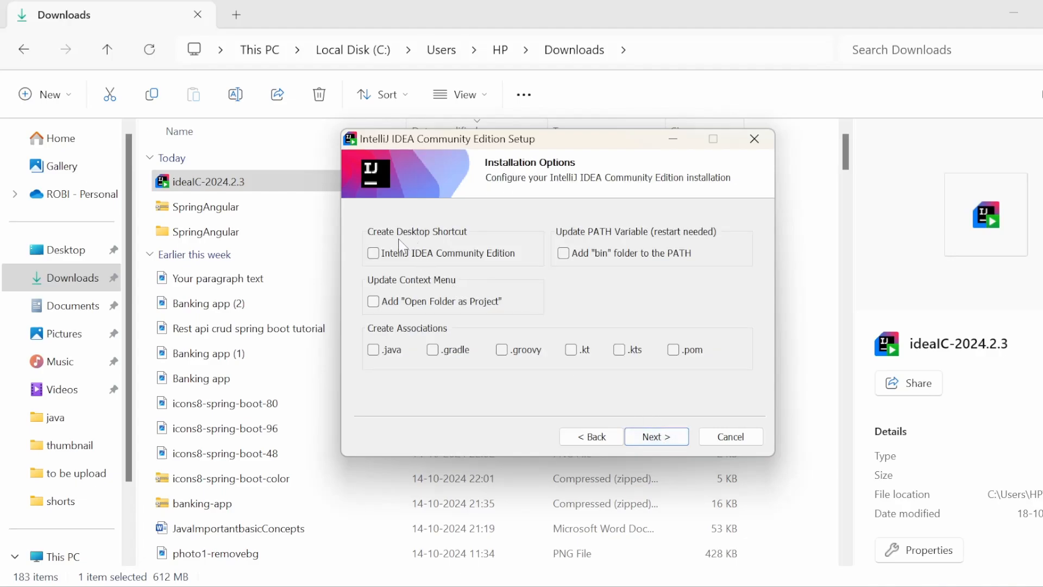
pyautogui.click(373, 253)
pyautogui.click(661, 437)
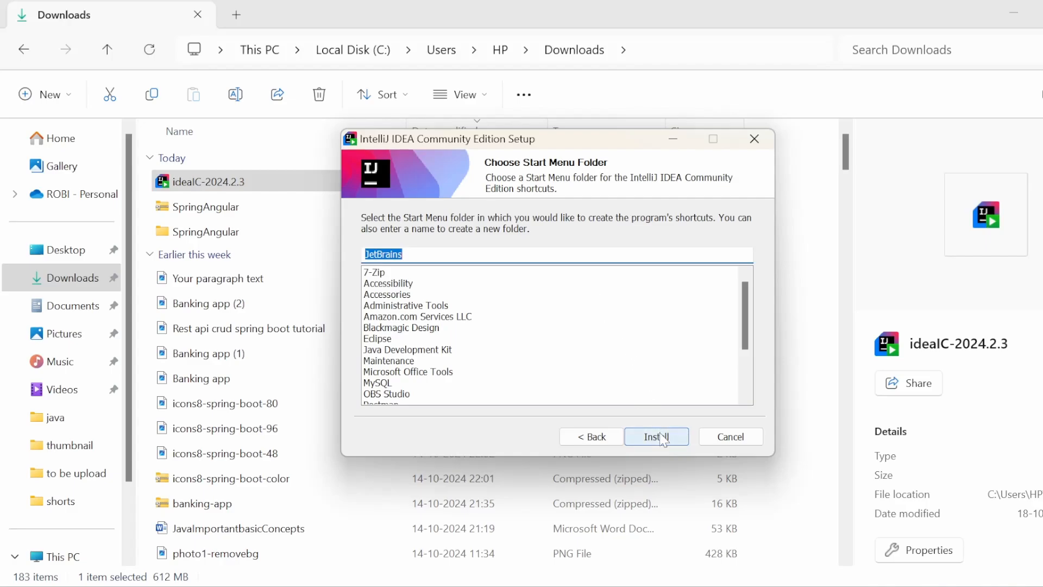
pyautogui.click(656, 437)
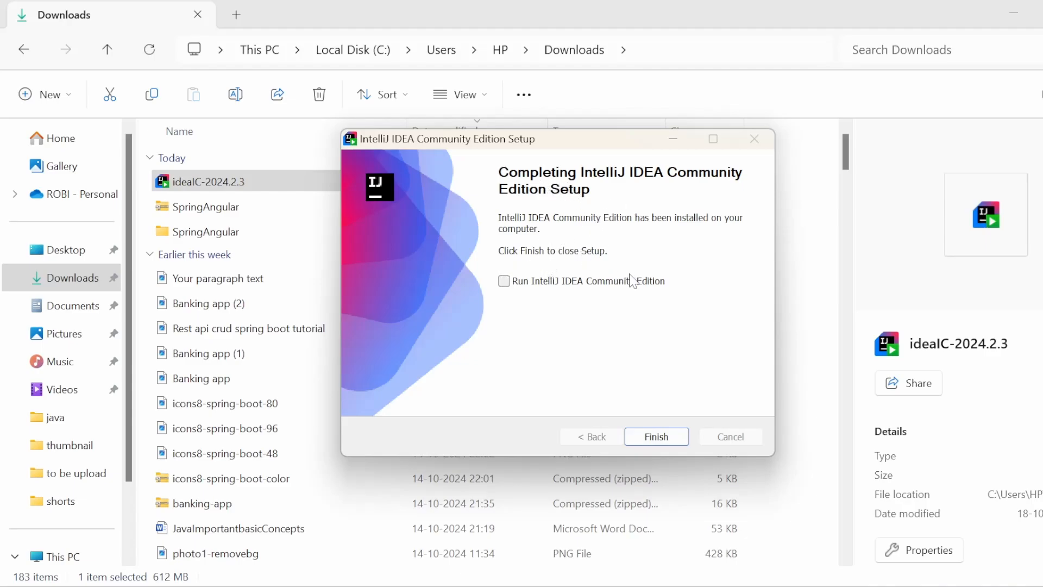
pyautogui.click(504, 281)
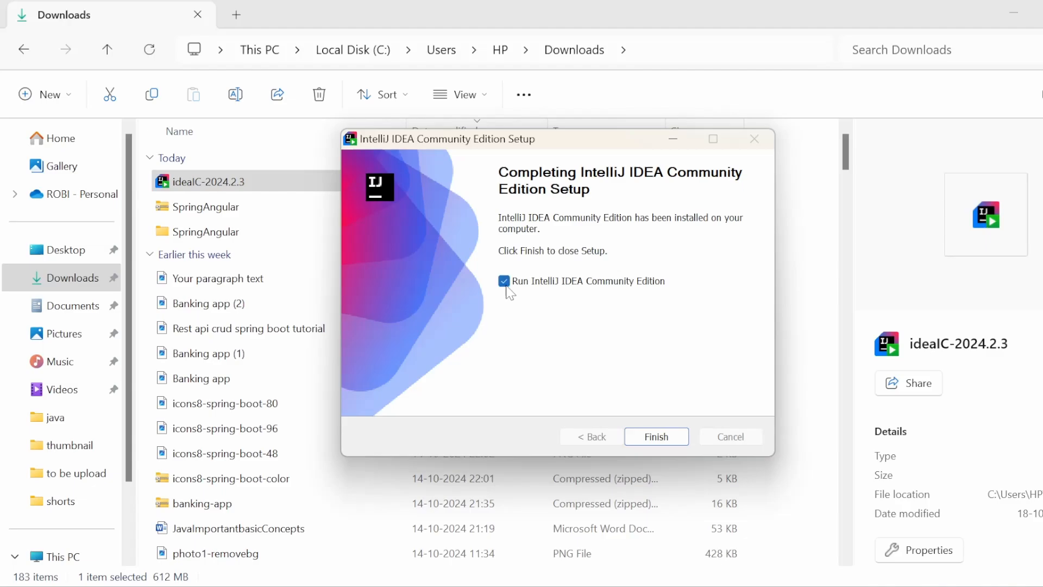
pyautogui.click(664, 435)
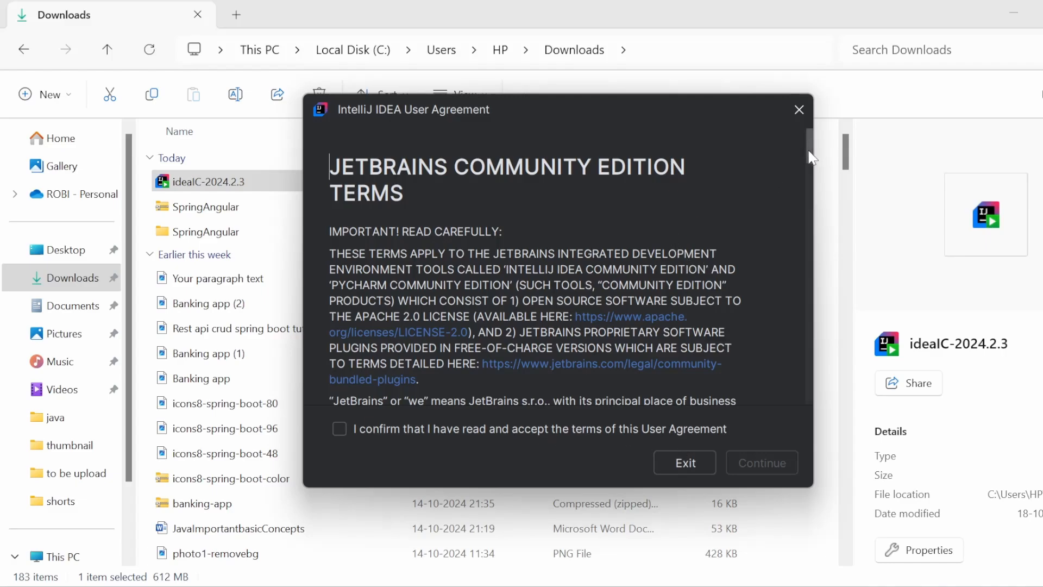
# Step: Accept the JetBrains Community Edition user agreement and decline sending anonymous statistics
pyautogui.moveTo(809, 155); pyautogui.dragTo(801, 403)
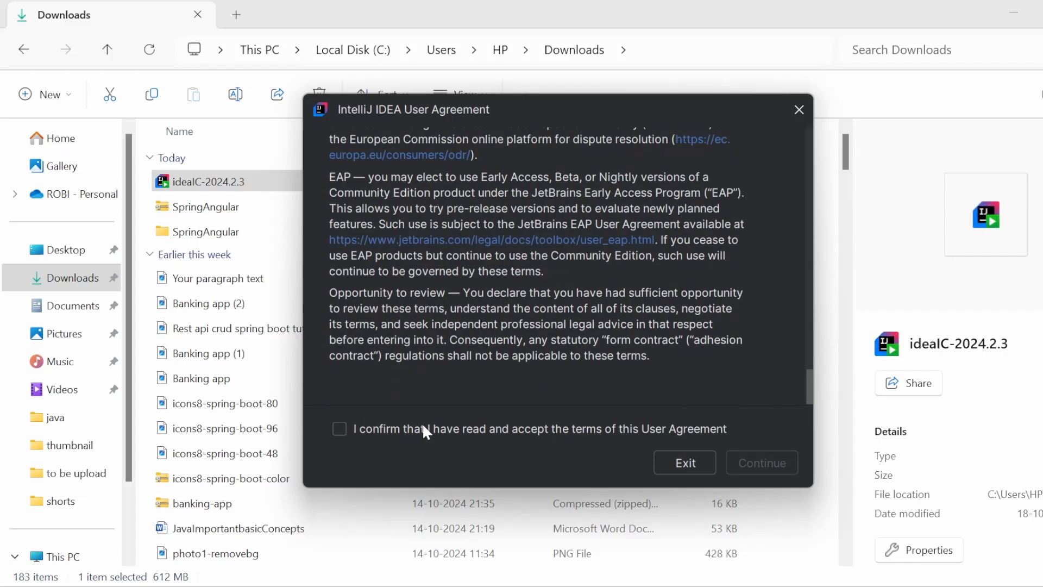
pyautogui.click(340, 432)
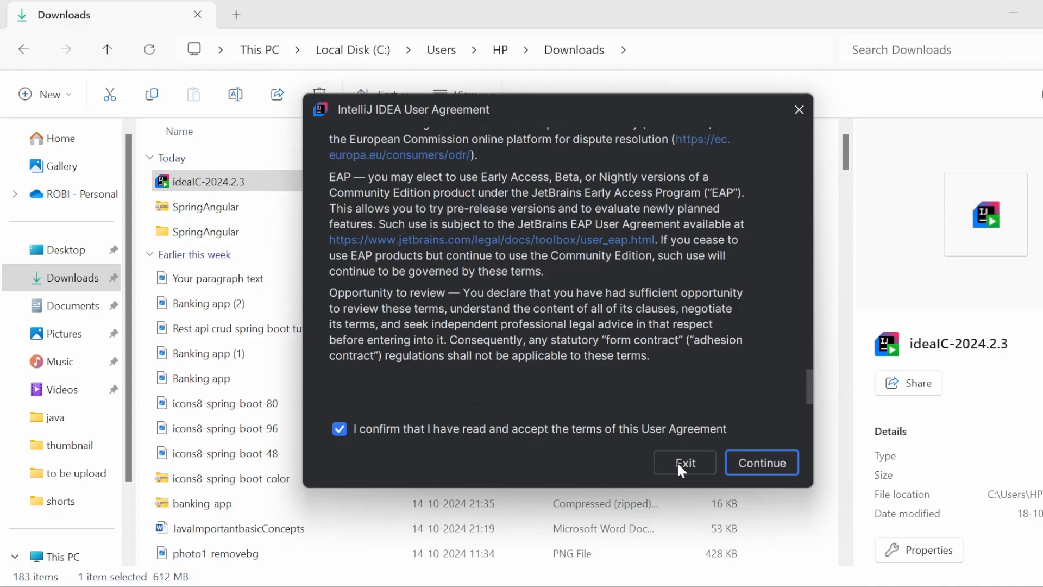
pyautogui.click(759, 472)
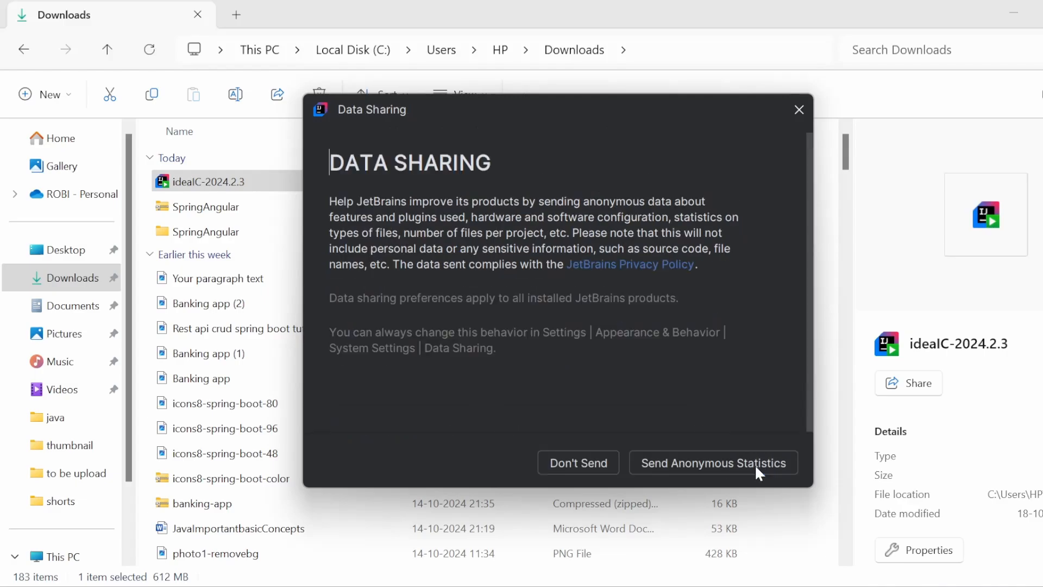
pyautogui.click(604, 463)
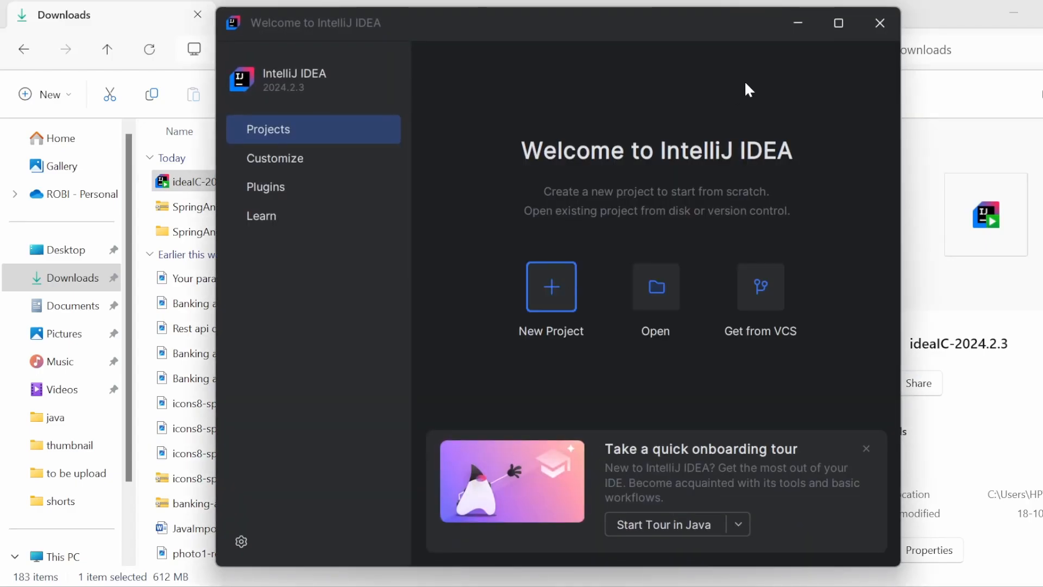
# Step: Maximize the welcome window and create a Java project named untitled in ~\IdeaProjects with the IntelliJ build system, JDK 22 and sample code
pyautogui.click(842, 21)
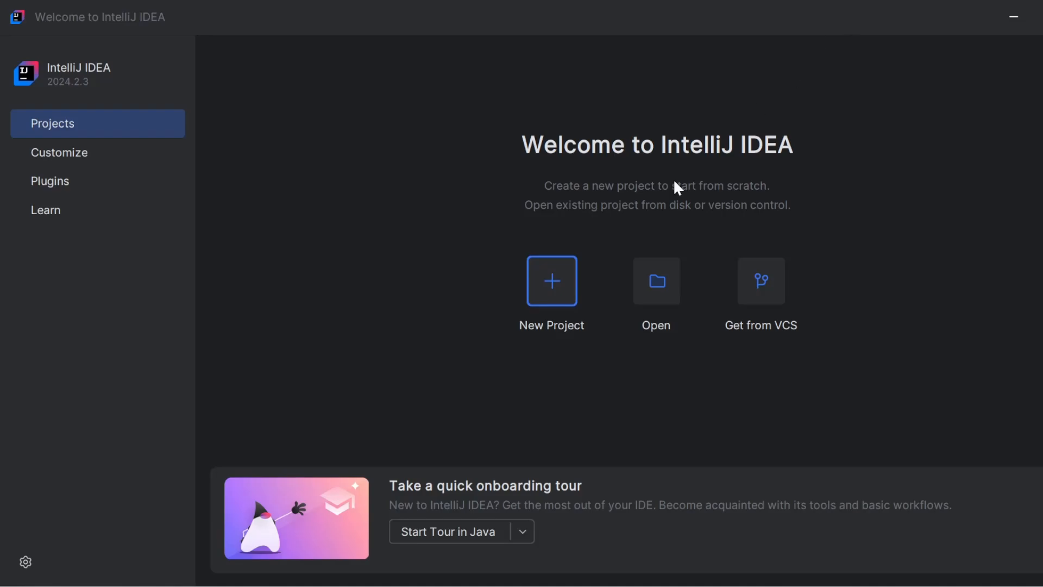
pyautogui.click(548, 300)
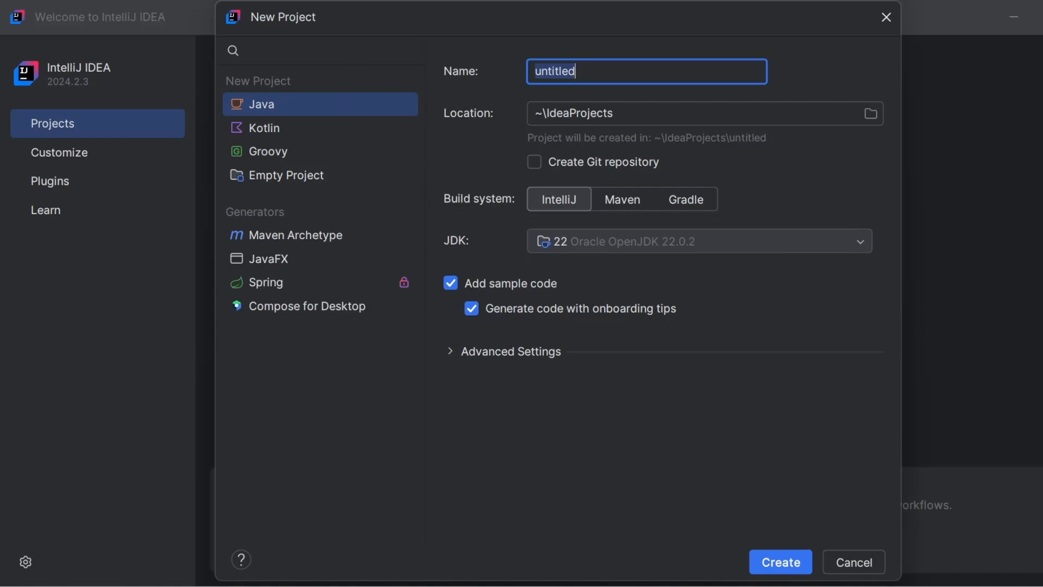
pyautogui.press('Tab')
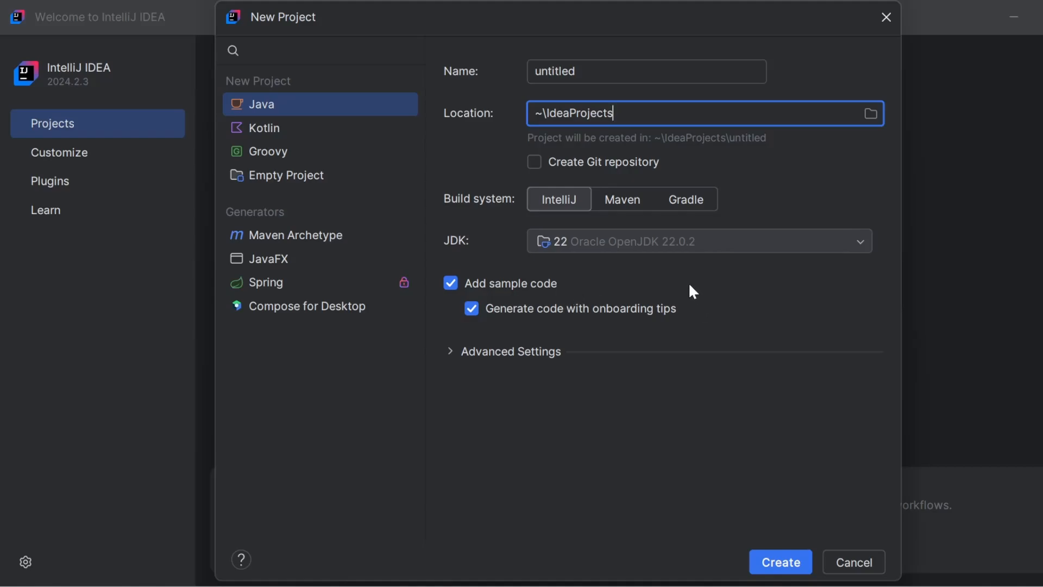
pyautogui.click(787, 566)
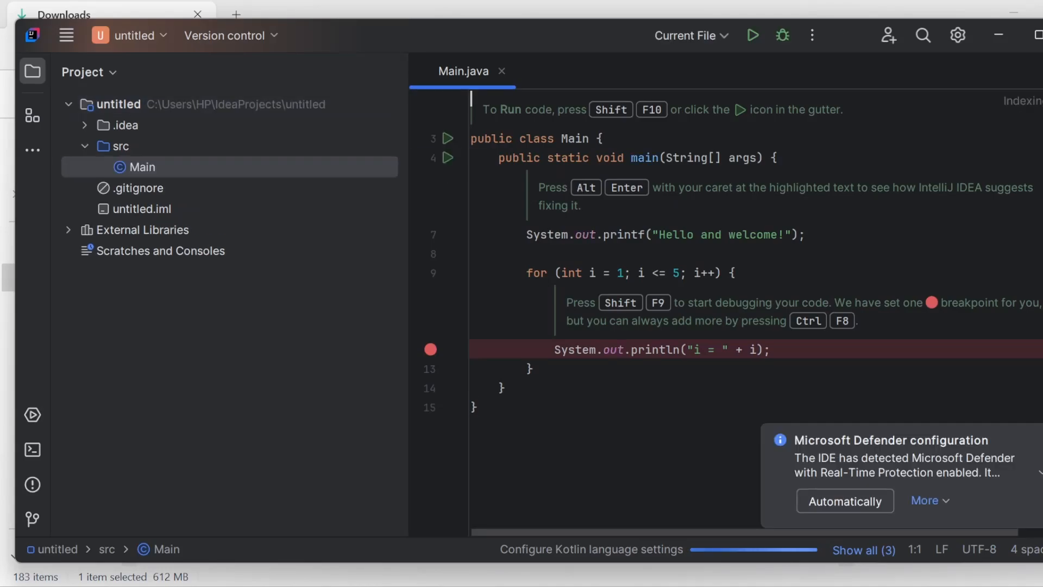
# Step: Check the braces of the Main class and its main method, and dismiss the Microsoft Defender configuration notification
pyautogui.click(604, 138)
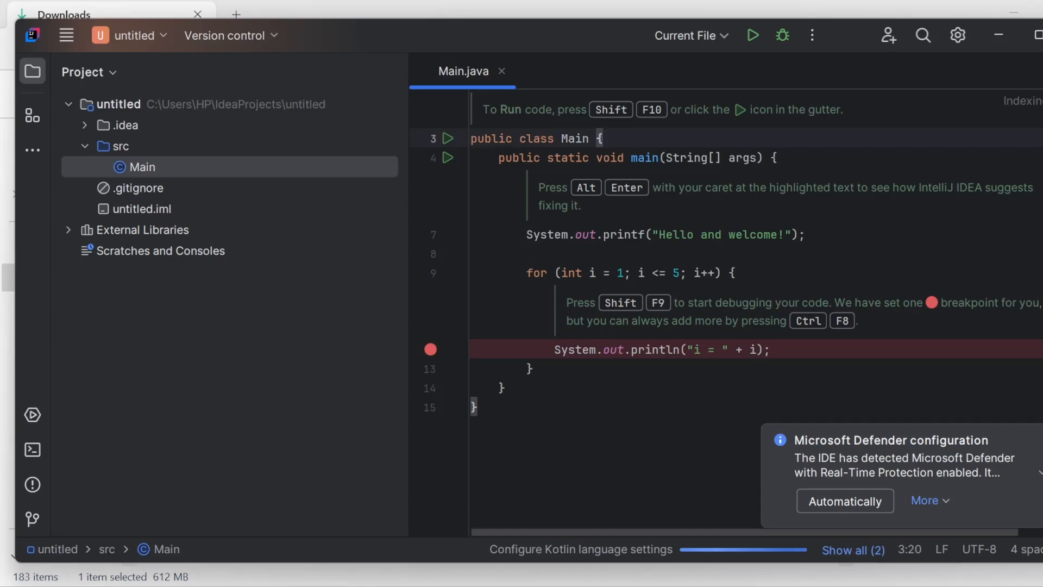
pyautogui.click(775, 157)
pyautogui.click(472, 253)
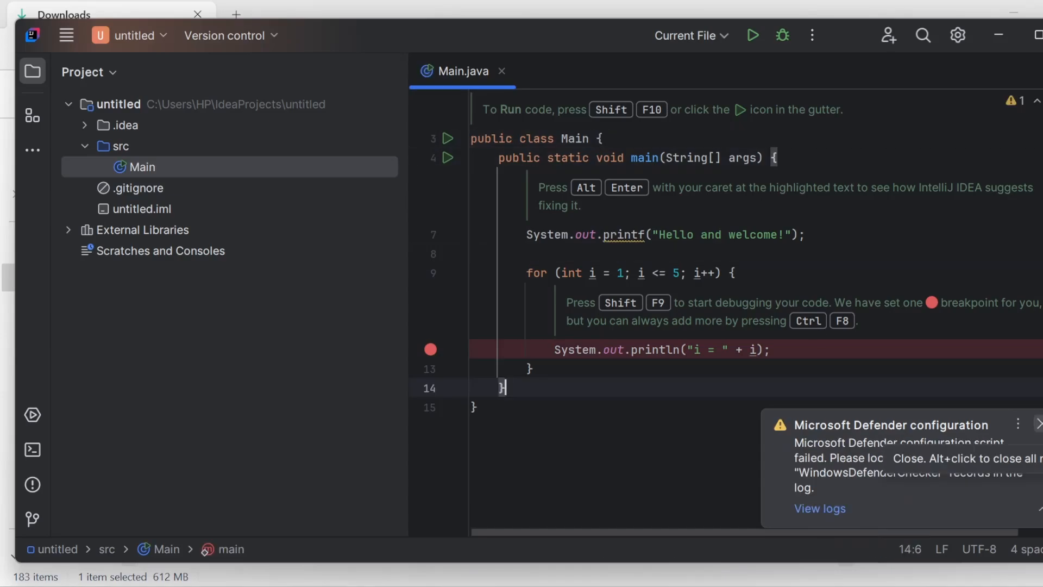
pyautogui.click(1038, 423)
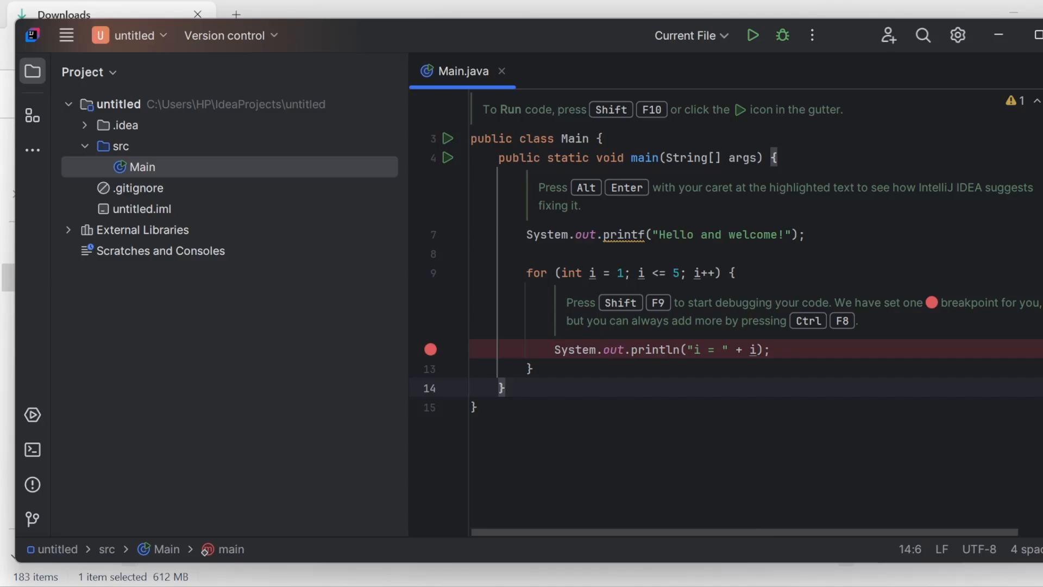
# Step: Run 'Main.main()' from Main.java and review its console output against the code
pyautogui.rightClick(826, 344)
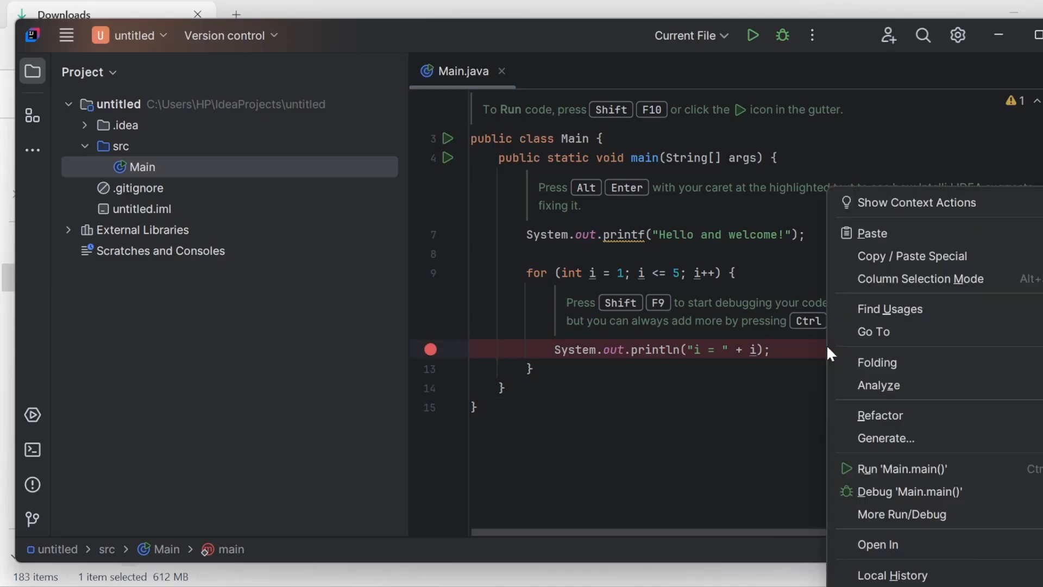
pyautogui.click(927, 467)
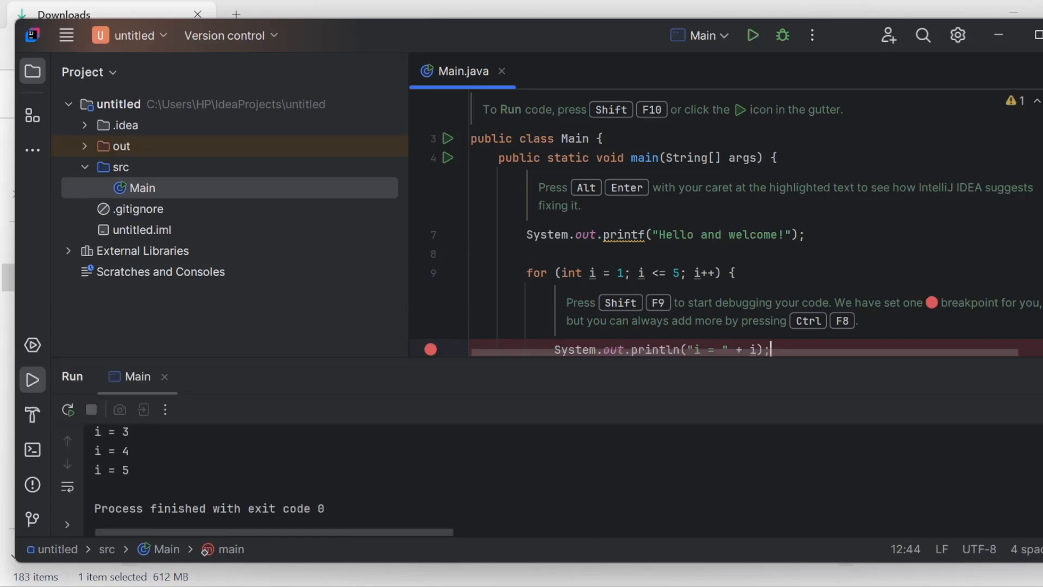
pyautogui.scroll(2, 562, 479)
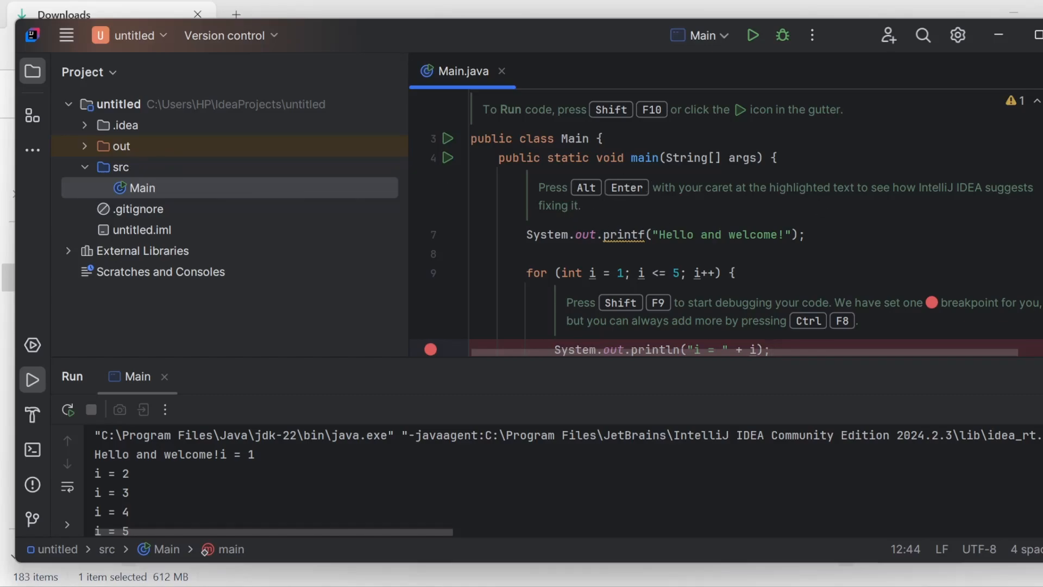
pyautogui.scroll(-3, 728, 245)
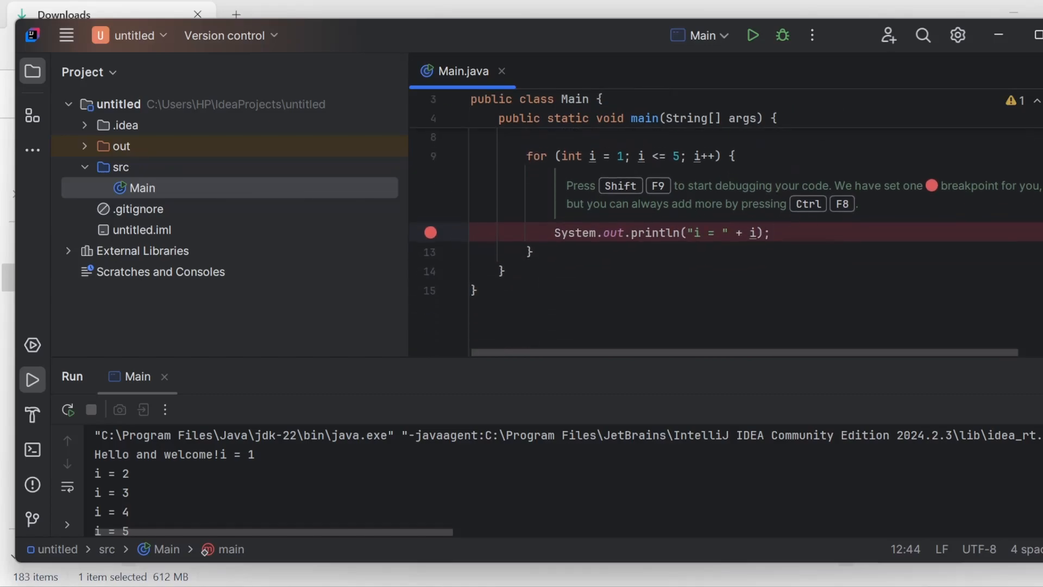